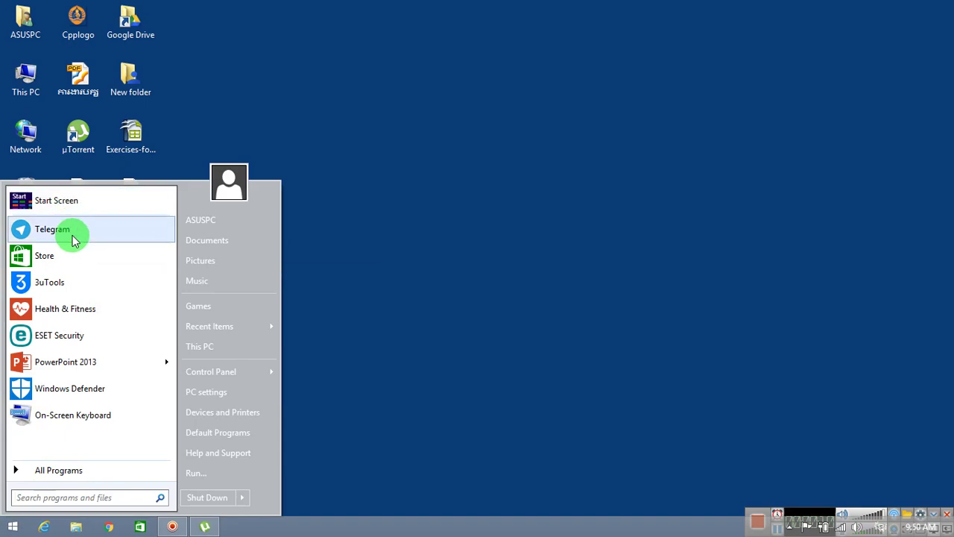
# Step: Open Telegram and highlight part of a text message in the topmost group chat to examine how its text is displayed
pyautogui.click(73, 232)
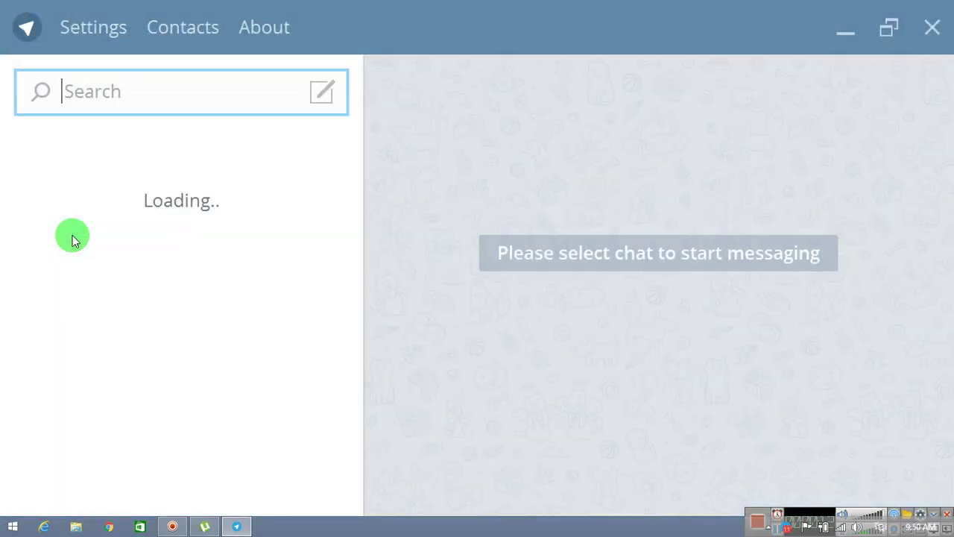
pyautogui.click(190, 167)
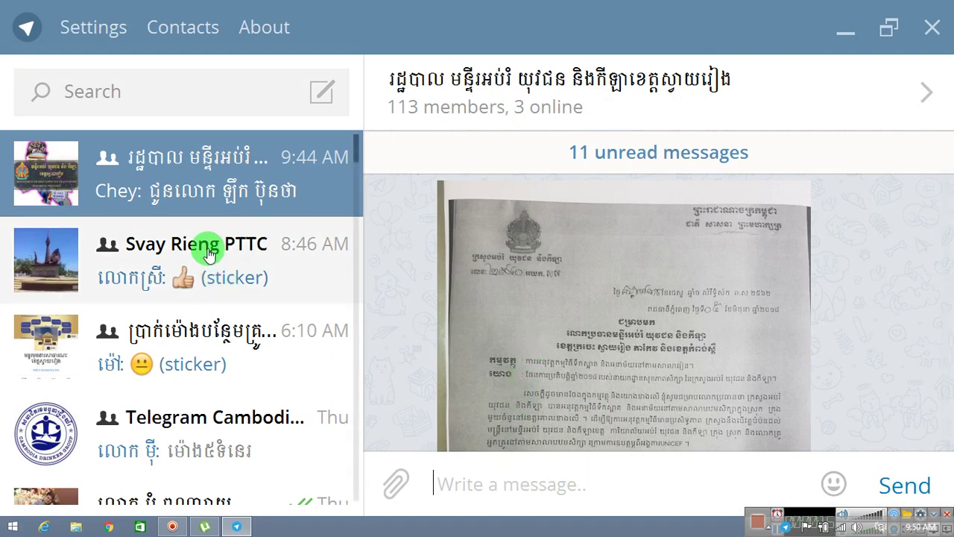
pyautogui.scroll(5, 726, 366)
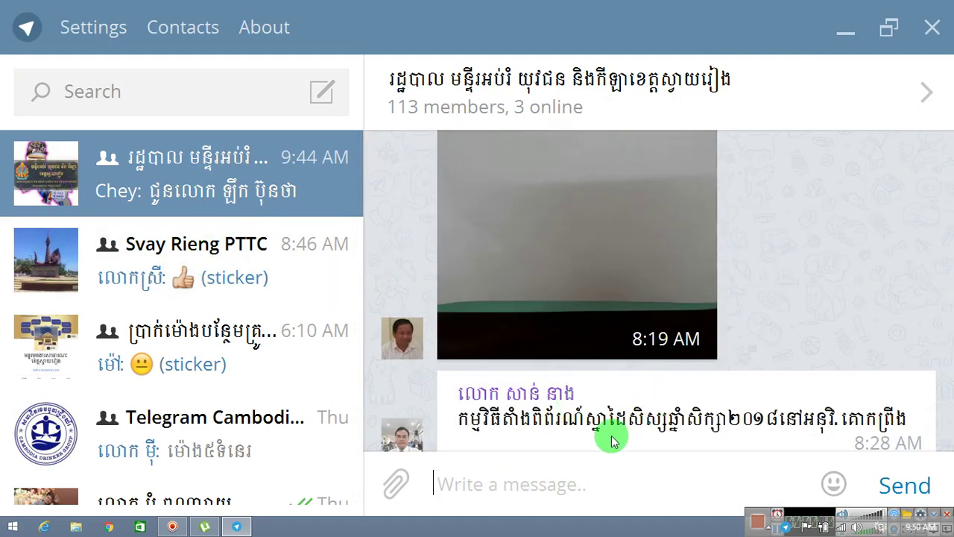
pyautogui.moveTo(467, 419); pyautogui.dragTo(789, 423)
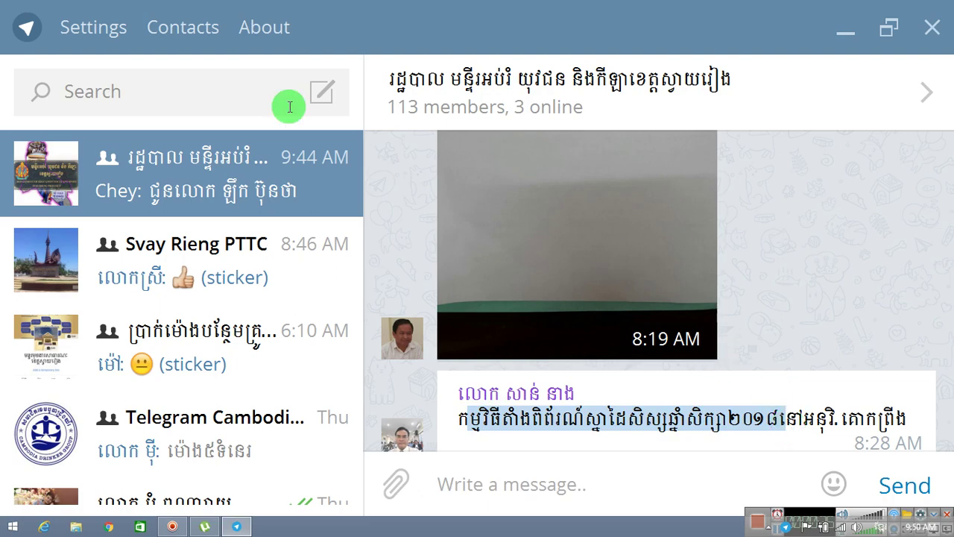
# Step: Set Telegram's interface scale to 150% in its settings and restart the program to apply it
pyautogui.click(88, 30)
pyautogui.scroll(-10, 445, 337)
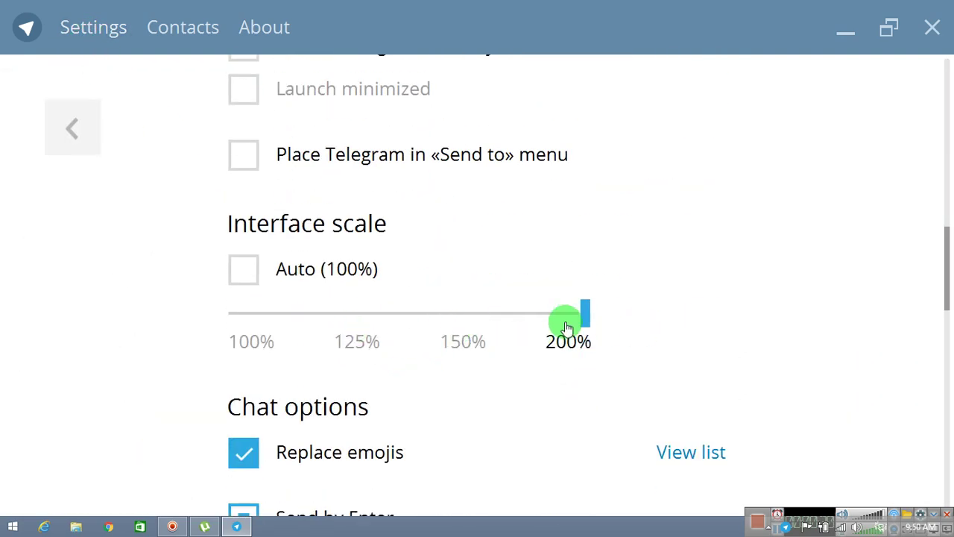
pyautogui.moveTo(584, 313); pyautogui.dragTo(486, 311)
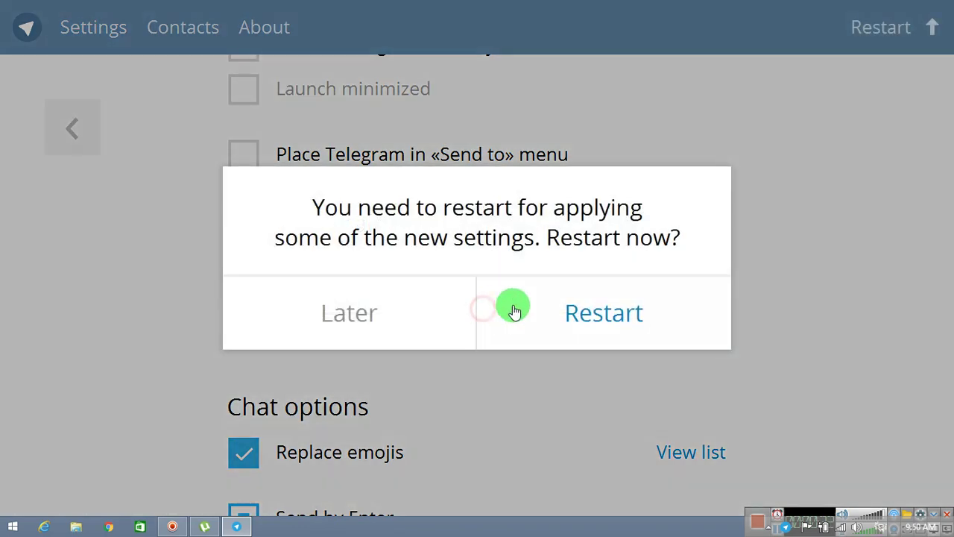
pyautogui.click(585, 318)
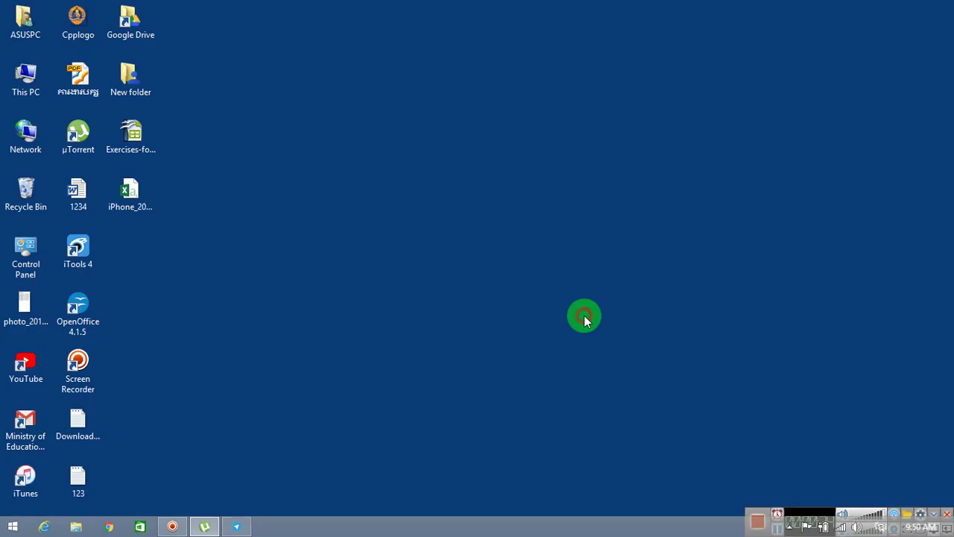
# Step: Reopen Telegram and return from its settings to the chat list
pyautogui.click(12, 526)
pyautogui.click(54, 231)
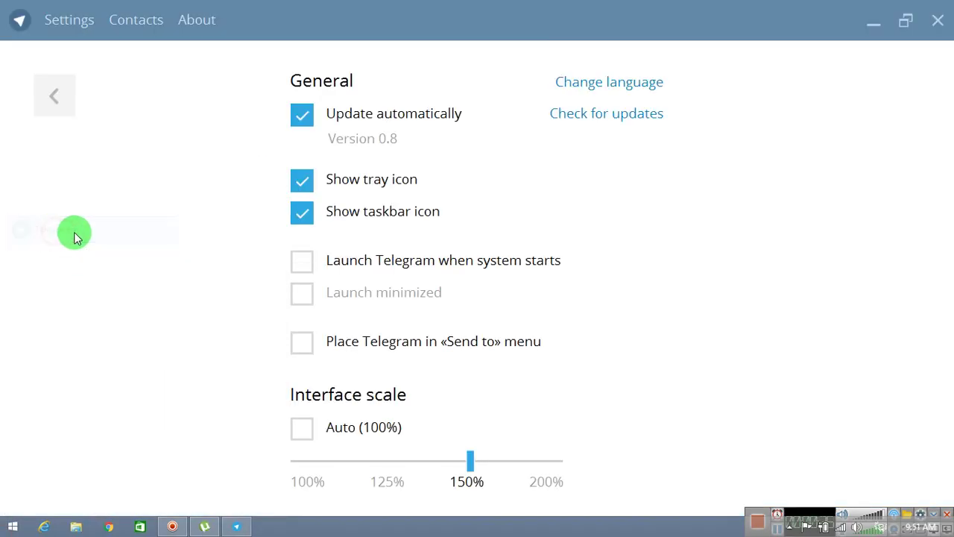
pyautogui.click(50, 96)
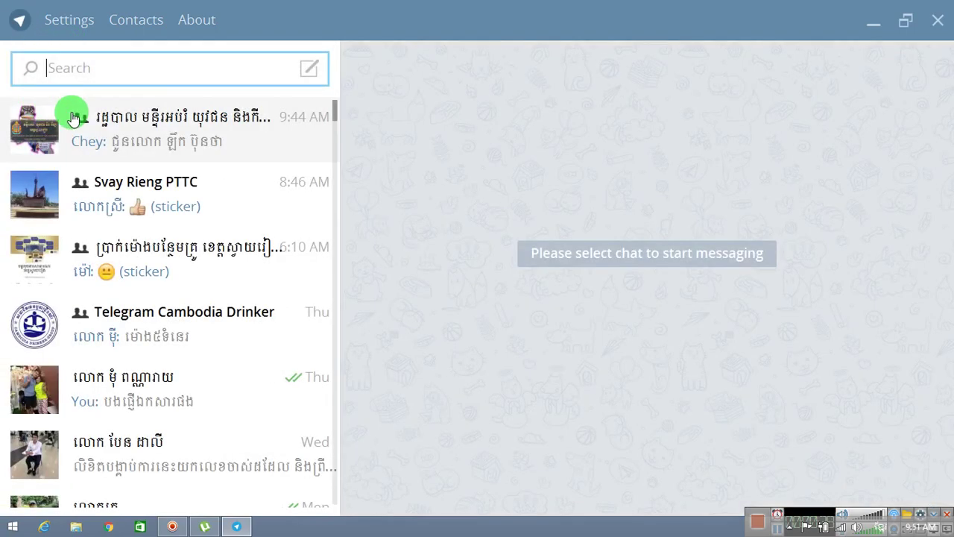
# Step: Review how messages are displayed in the first and third group chats of the list, and close Telegram
pyautogui.click(177, 128)
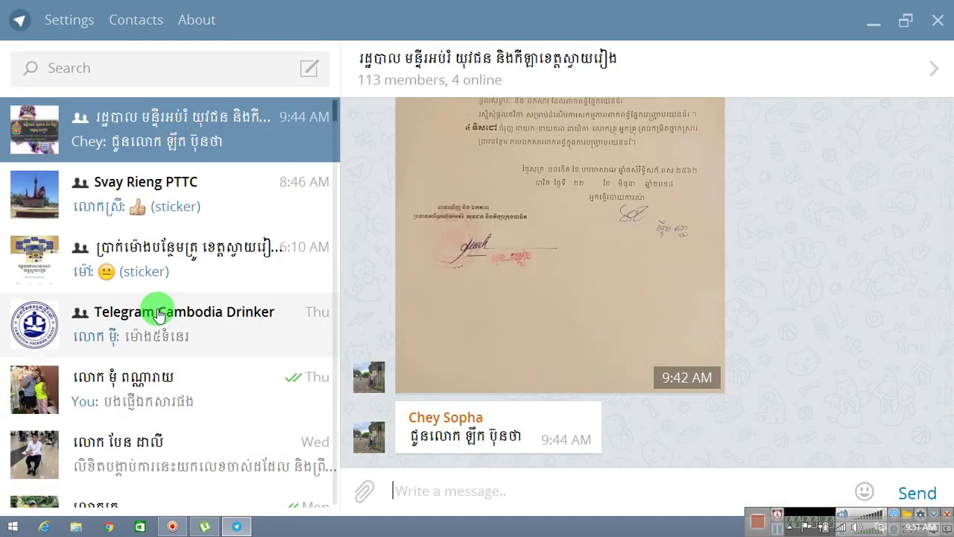
pyautogui.click(213, 246)
pyautogui.scroll(3, 641, 276)
pyautogui.scroll(3, 650, 276)
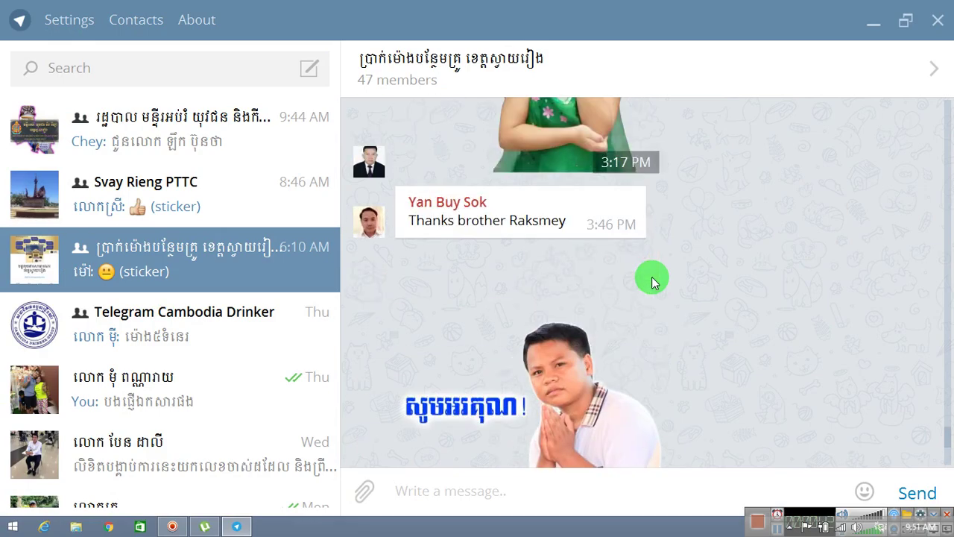
pyautogui.click(937, 20)
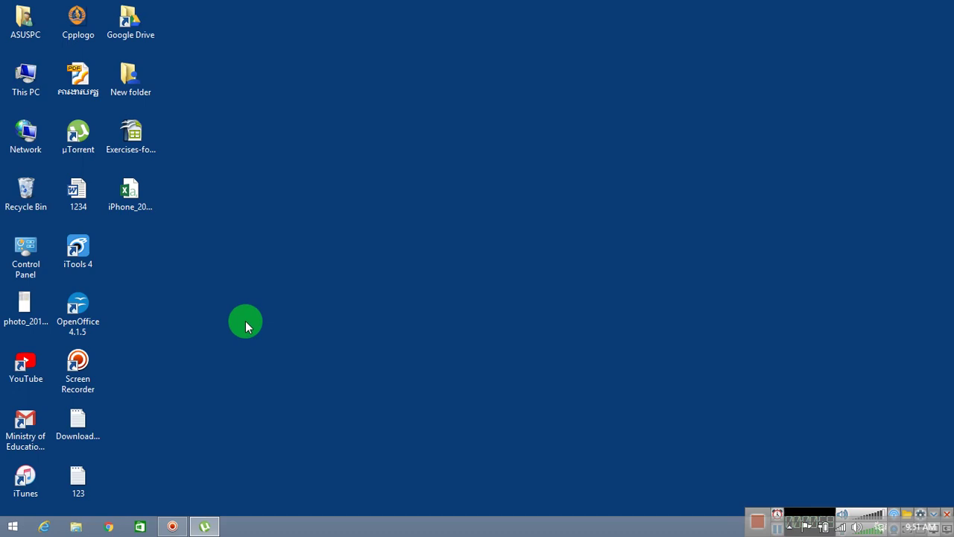
# Step: Try to launch the Registry Editor with the regedit command, magnifying the Run dialog to show the command
pyautogui.press('super+r')
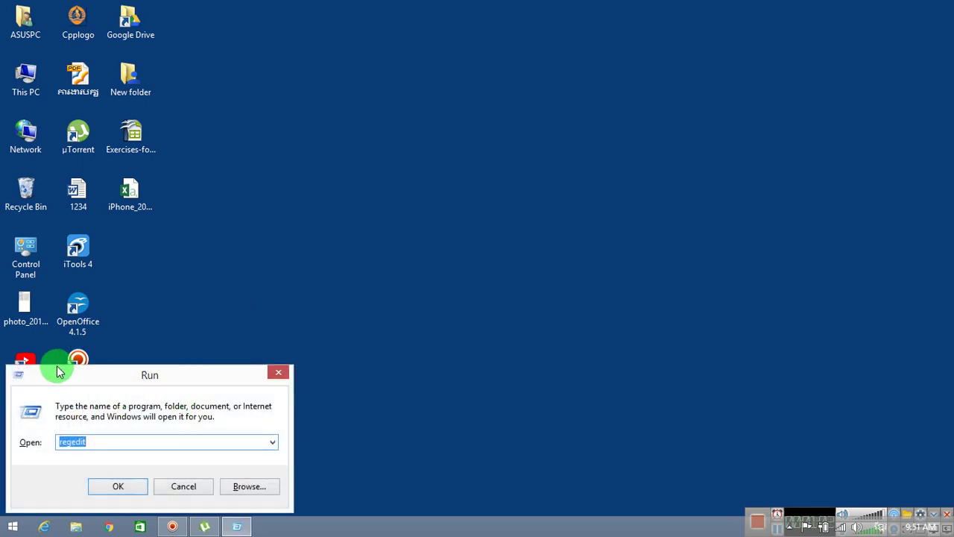
pyautogui.click(74, 442)
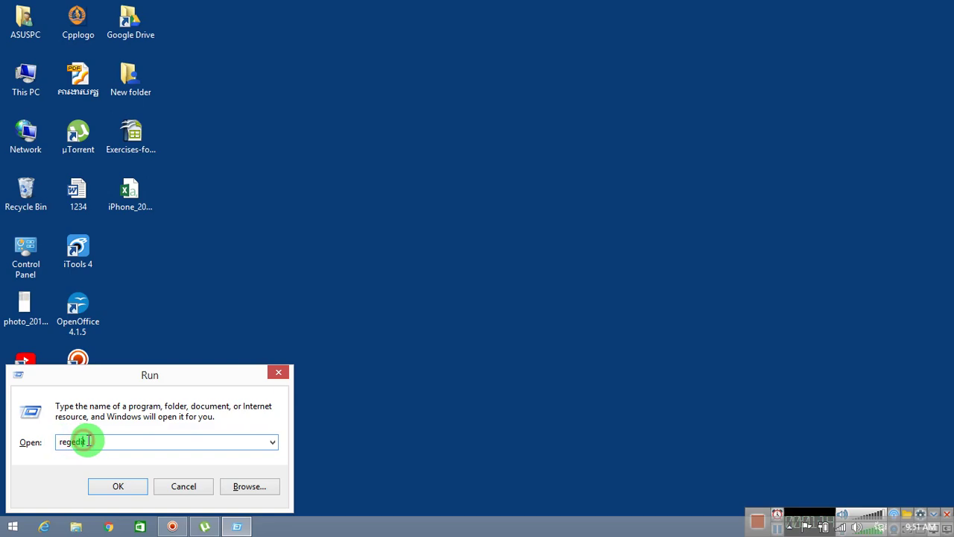
pyautogui.click(88, 441)
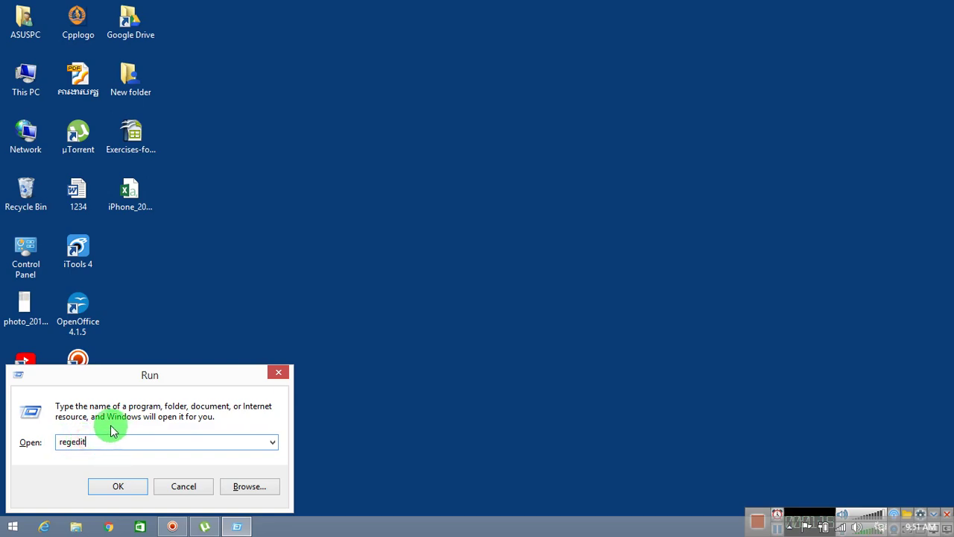
pyautogui.press('super+plus')
pyautogui.press('super+plus')
pyautogui.press('super+plus')
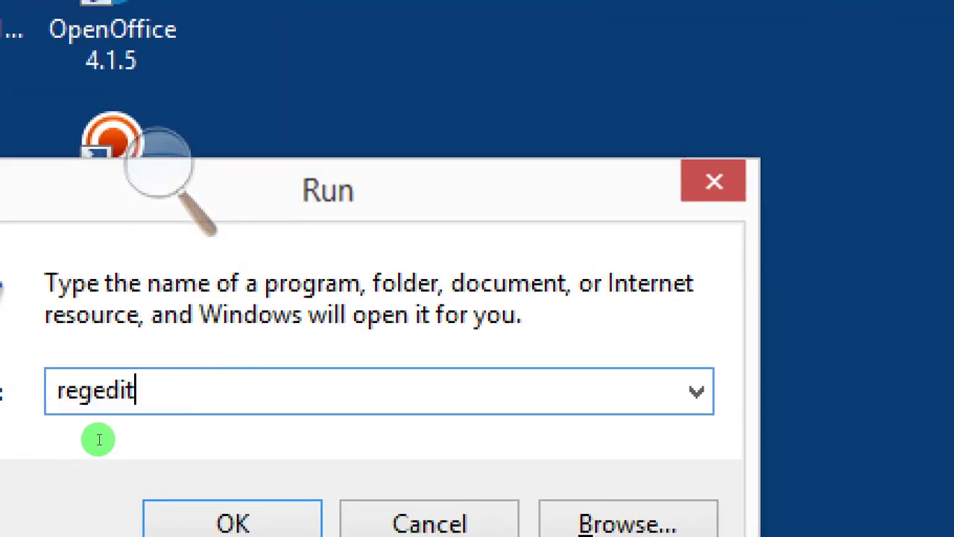
pyautogui.press('Return')
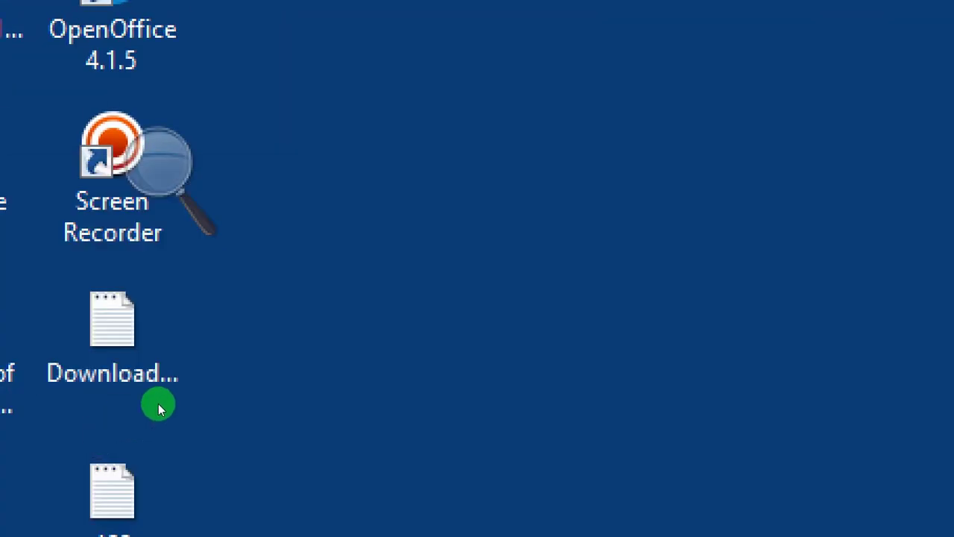
pyautogui.press('super+minus')
pyautogui.press('super+minus')
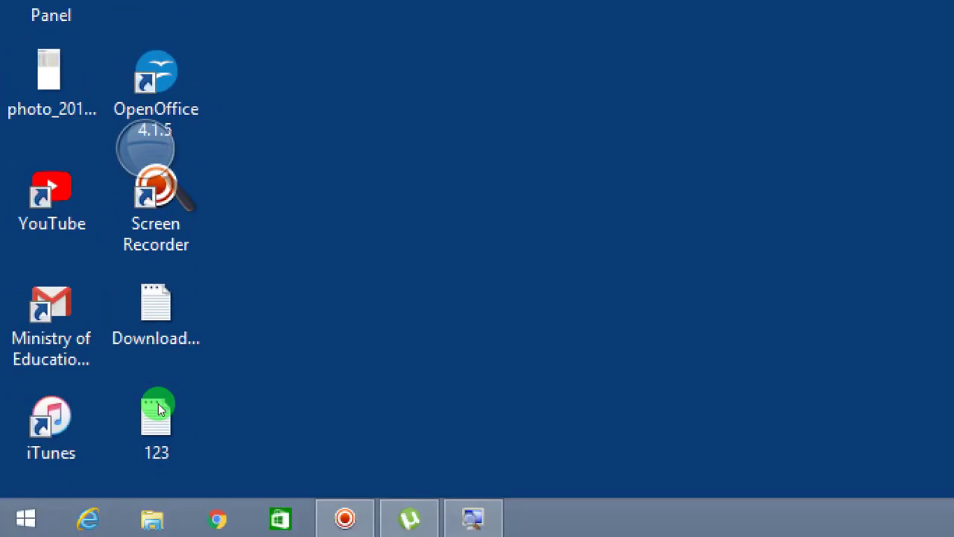
pyautogui.press('super+minus')
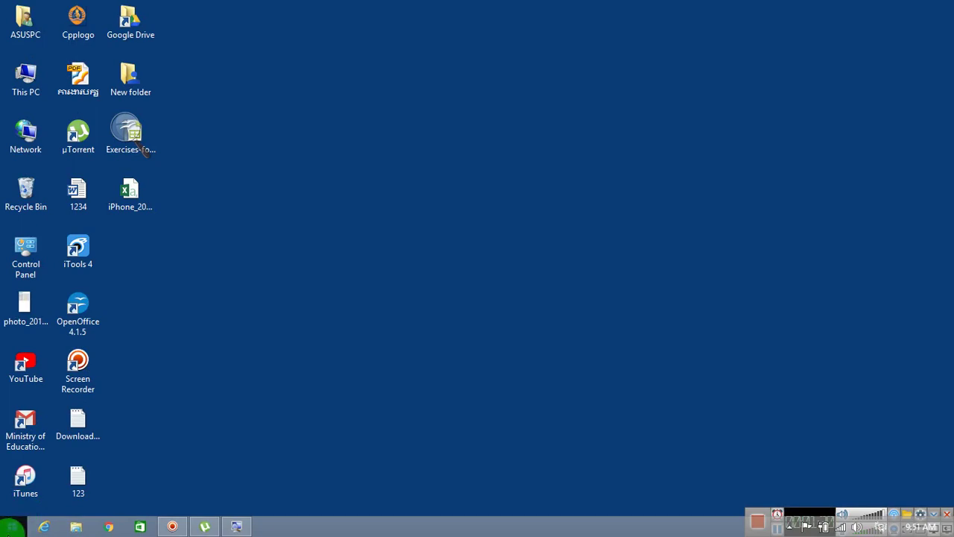
# Step: Open the Registry Editor by running the regedit command
pyautogui.click(14, 526)
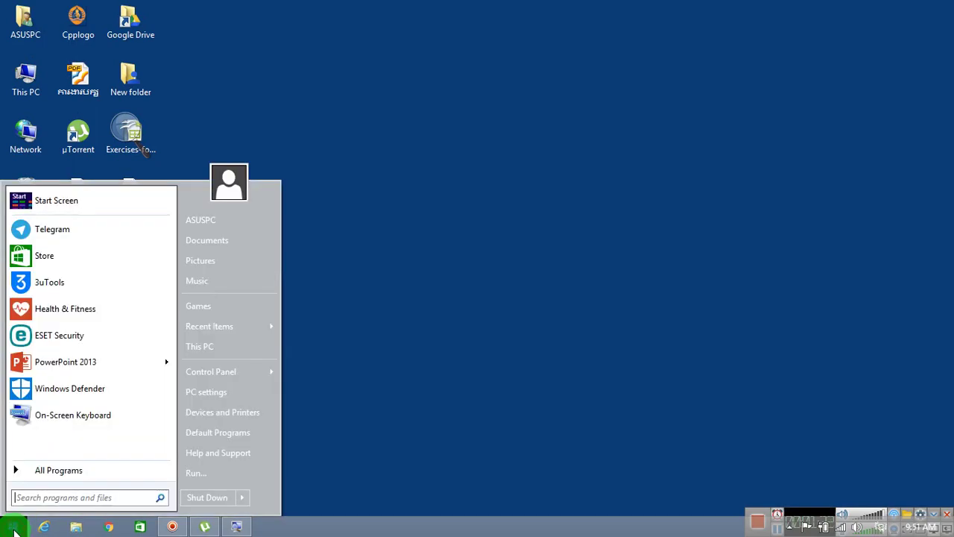
pyautogui.click(195, 474)
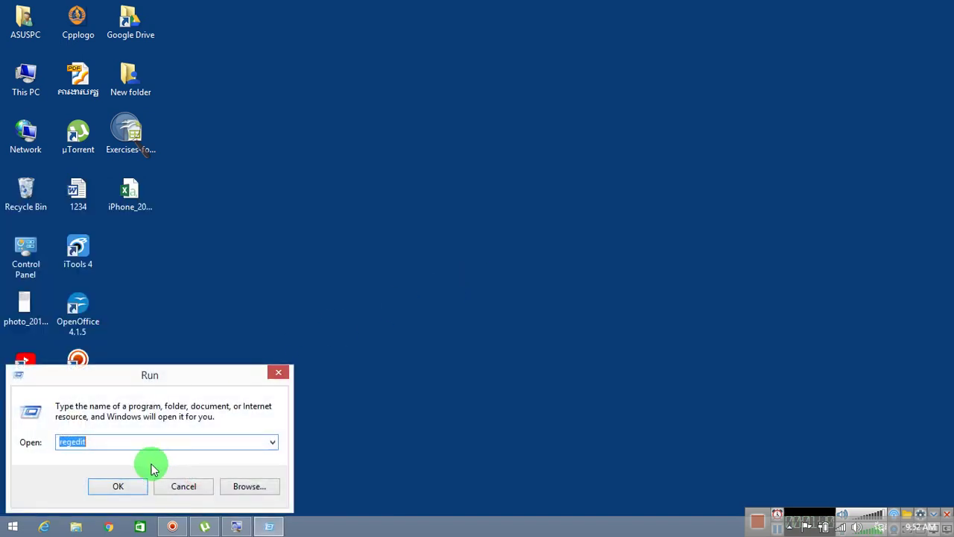
pyautogui.click(126, 487)
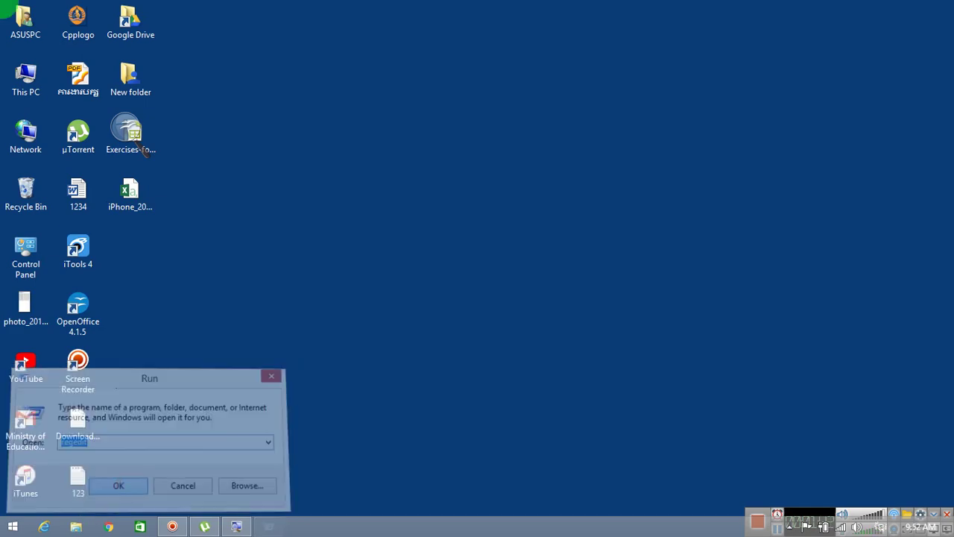
# Step: Collapse HKEY_LOCAL_MACHINE and magnify the screen to 200%, keeping the Magnifier window clear of the registry tree
pyautogui.press('super+plus')
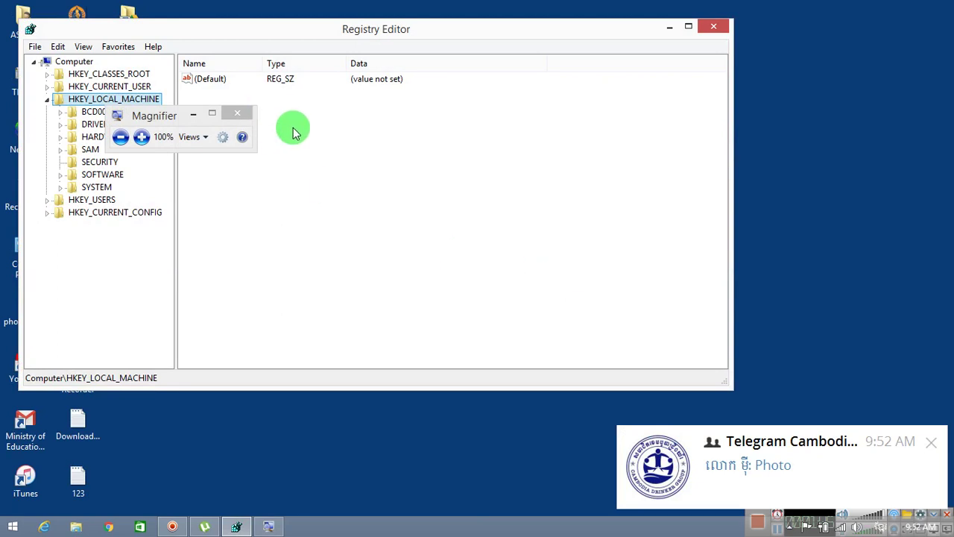
pyautogui.click(47, 99)
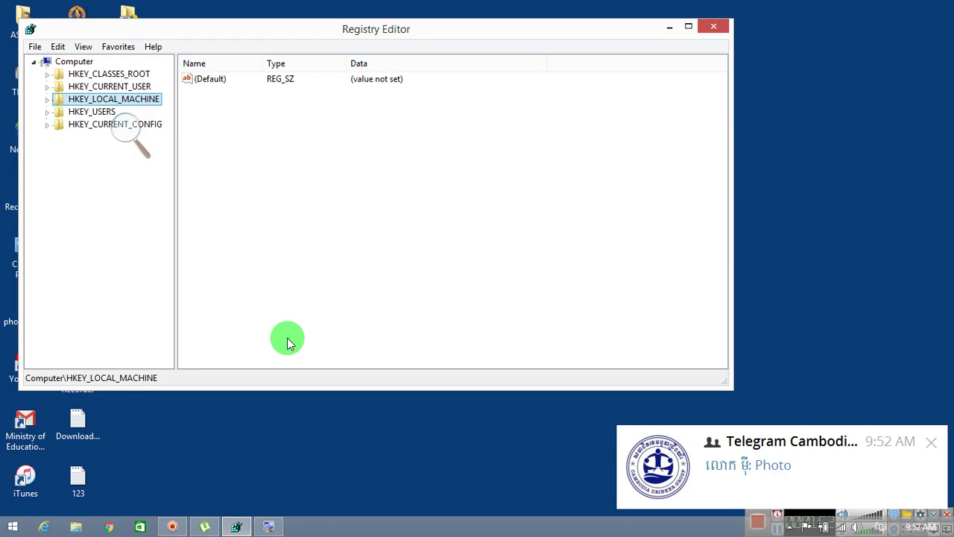
pyautogui.press('super+plus')
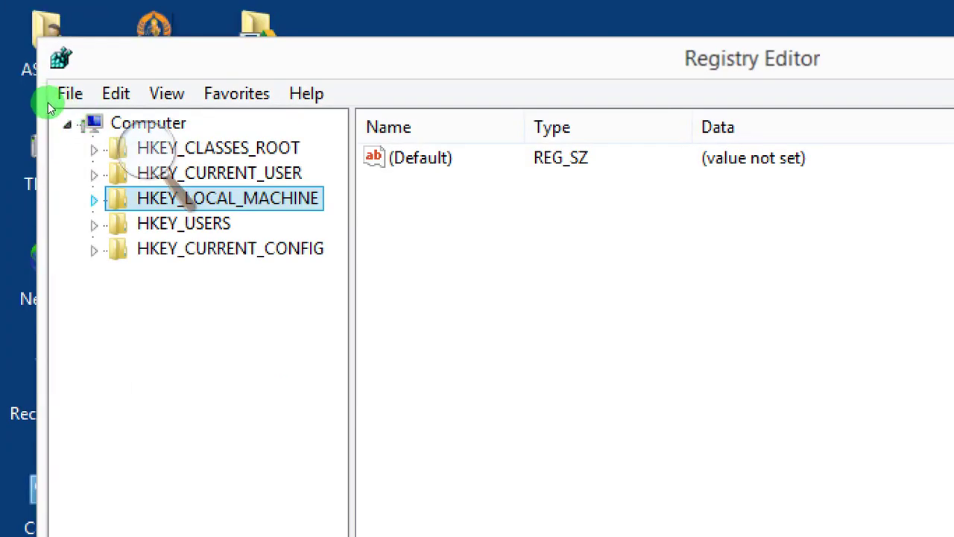
pyautogui.click(142, 152)
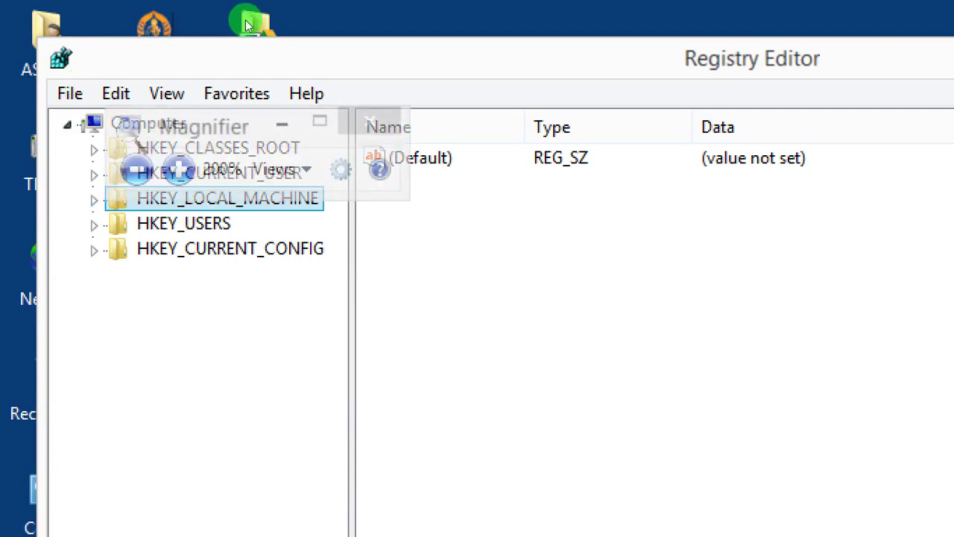
pyautogui.moveTo(203, 127); pyautogui.dragTo(583, 39)
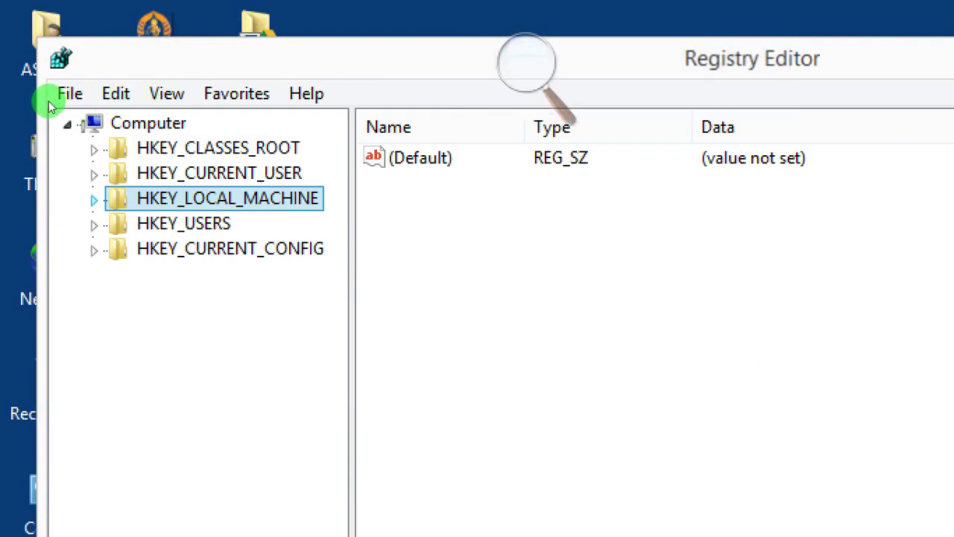
# Step: Expand HKEY_LOCAL_MACHINE and its SOFTWARE key in the registry tree
pyautogui.press('Right')
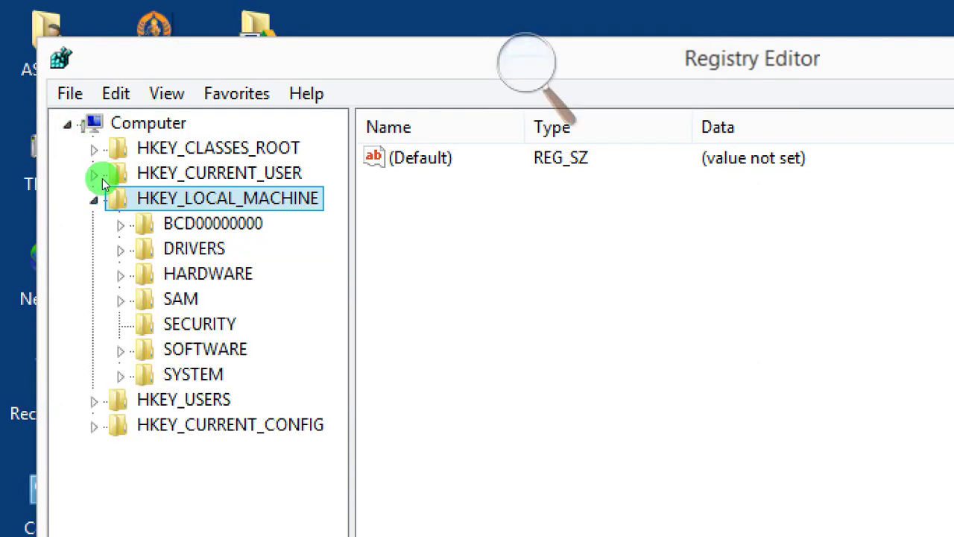
pyautogui.press('Down')
pyautogui.press('Down')
pyautogui.press('Down')
pyautogui.press('Down')
pyautogui.press('Down')
pyautogui.press('Down')
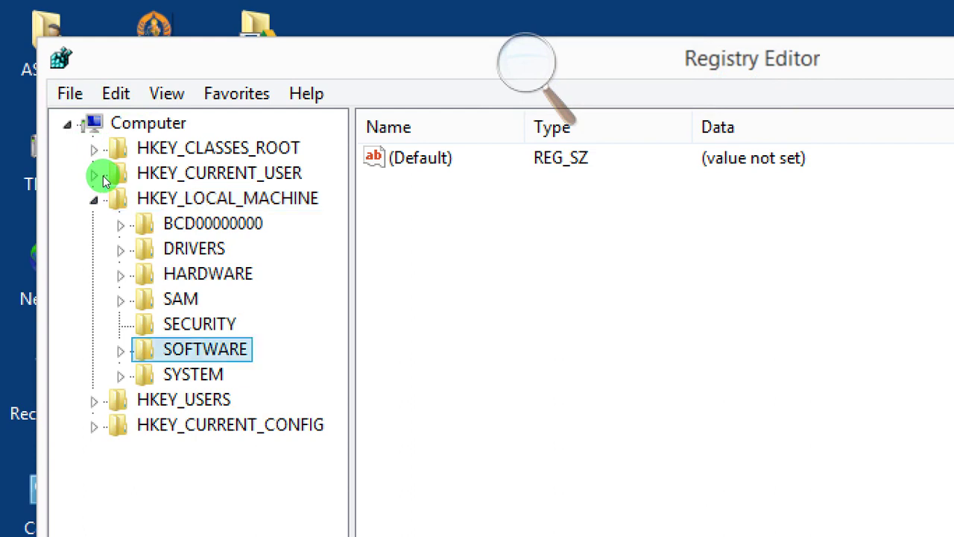
pyautogui.press('Right')
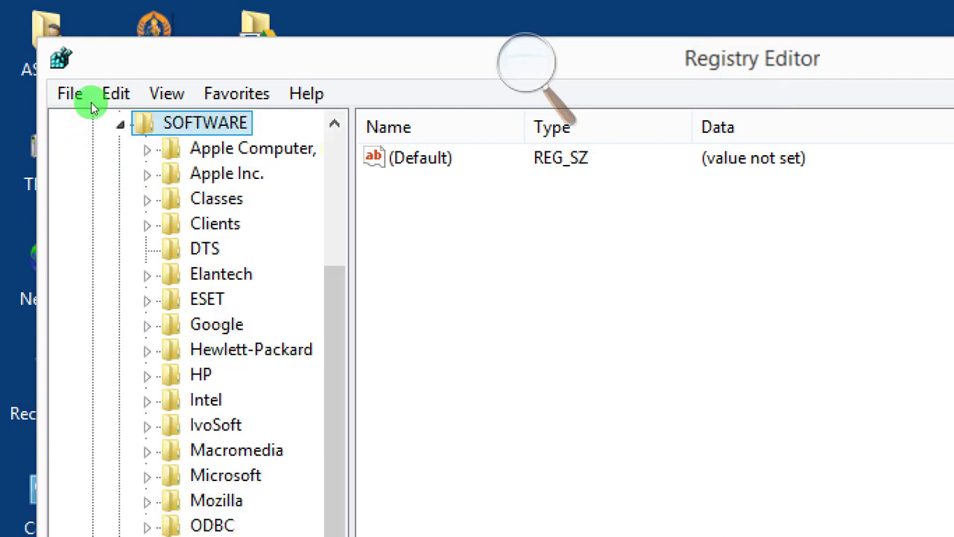
# Step: Expand the Microsoft key under HKEY_LOCAL_MACHINE\SOFTWARE
pyautogui.scroll(-2, 166, 170)
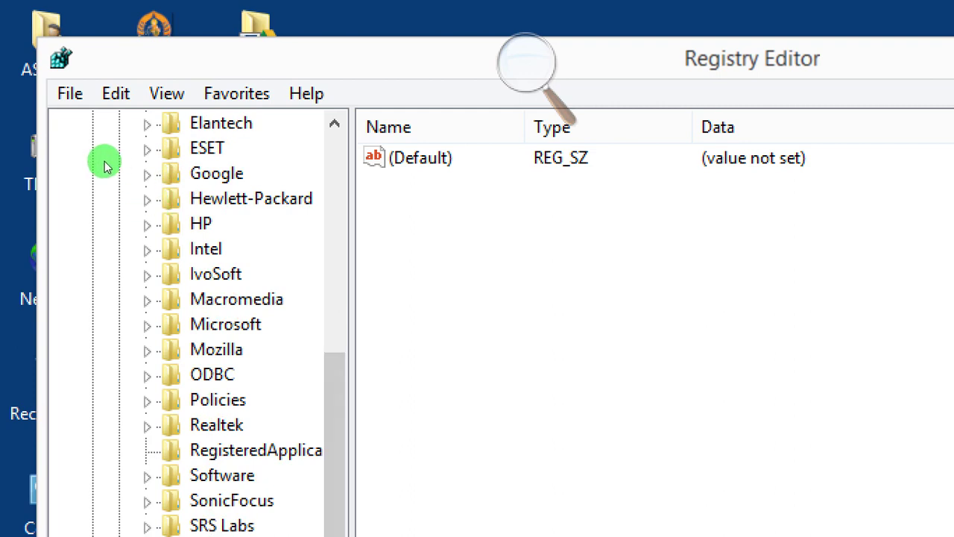
pyautogui.write('mi')
pyautogui.press('Right')
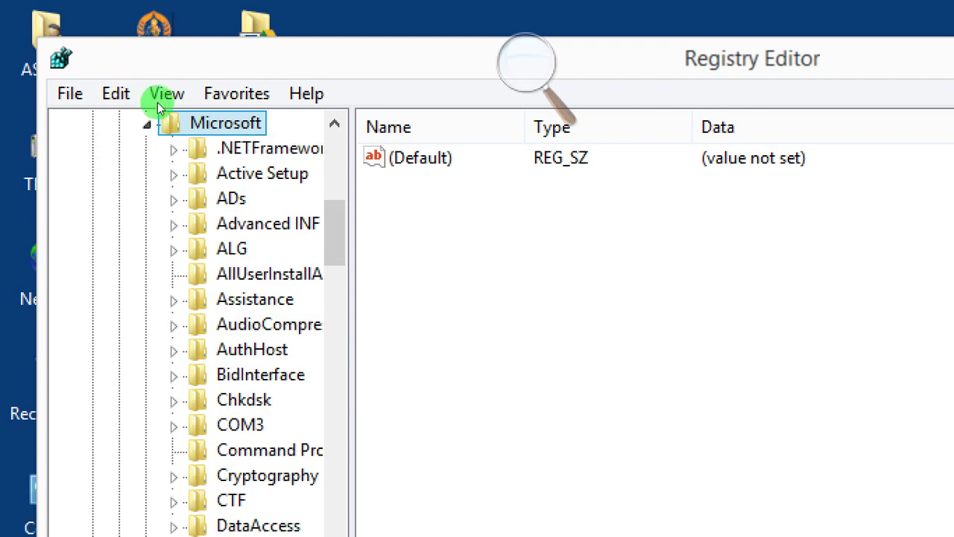
# Step: Find and expand the Windows NT key under HKEY_LOCAL_MACHINE\SOFTWARE\Microsoft in the registry tree
pyautogui.scroll(-2, 170, 131)
pyautogui.scroll(-8, 170, 130)
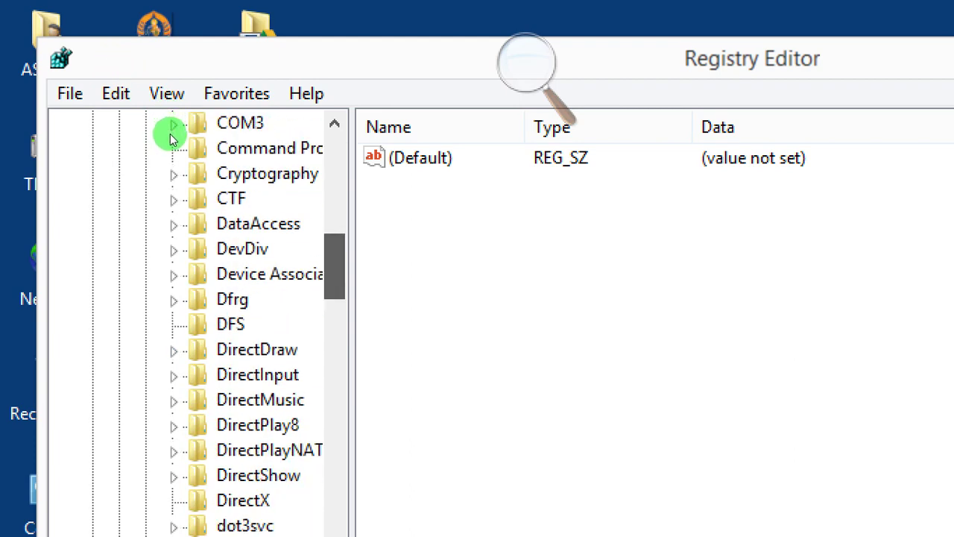
pyautogui.scroll(-7, 173, 169)
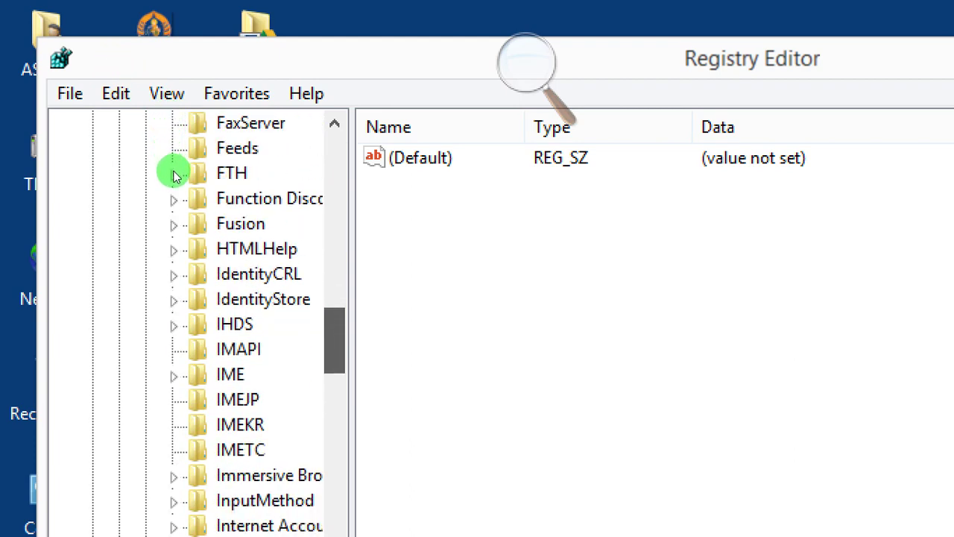
pyautogui.scroll(-10, 176, 198)
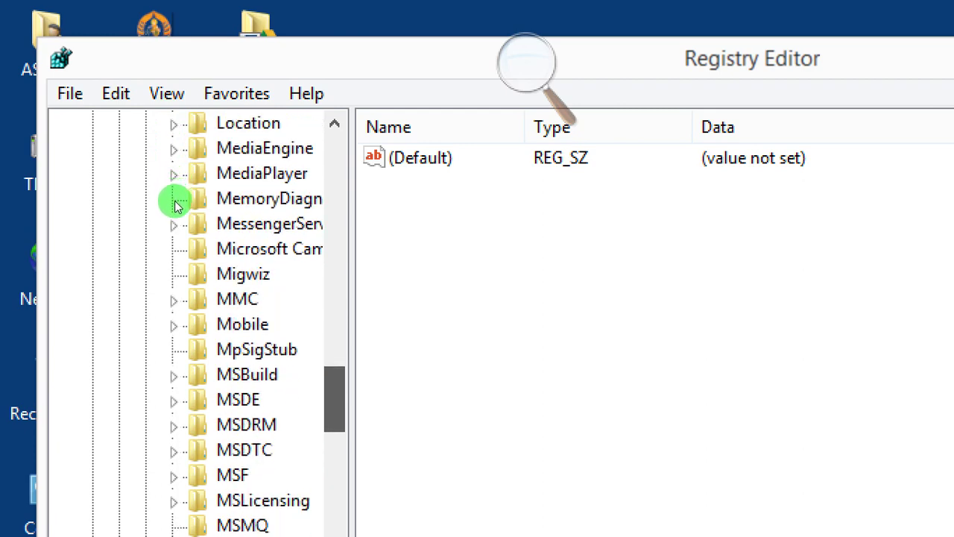
pyautogui.scroll(-12, 176, 240)
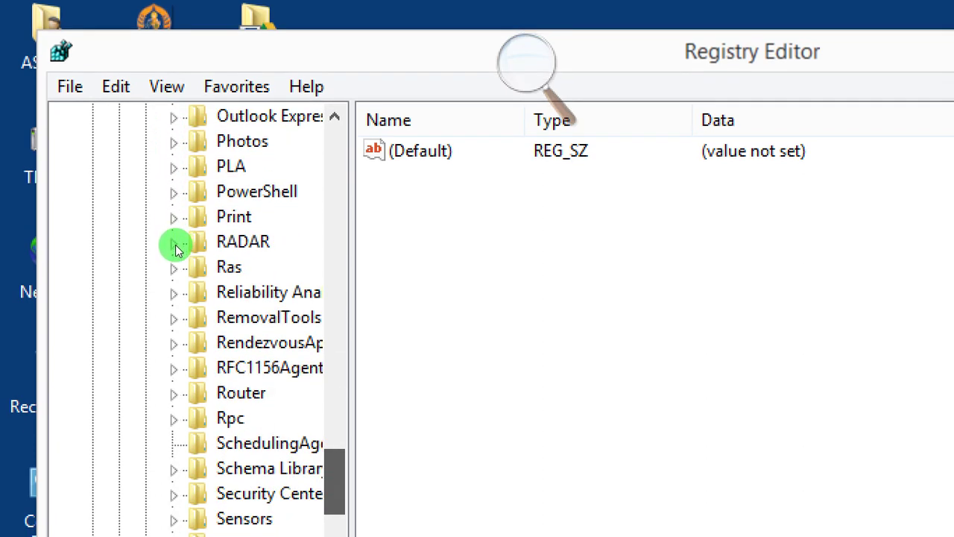
pyautogui.scroll(-5, 174, 299)
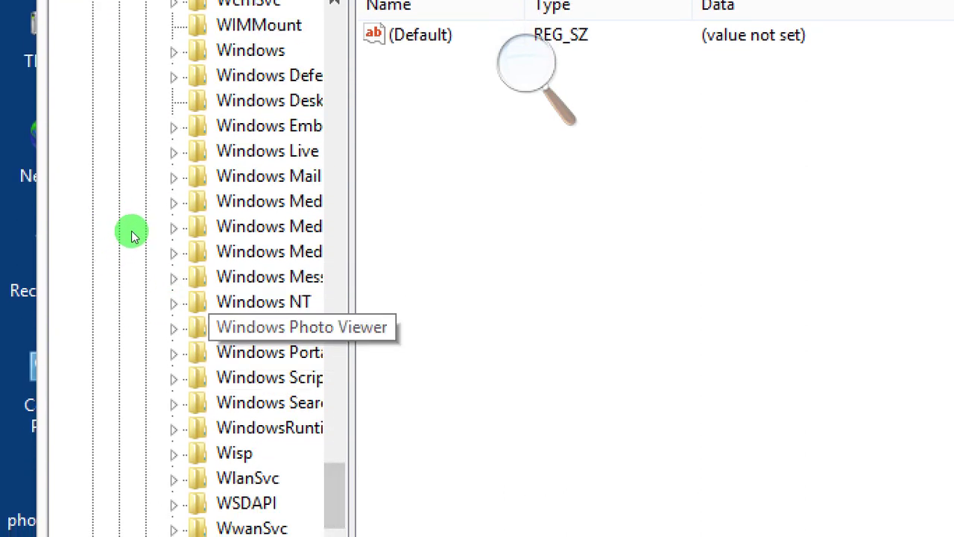
pyautogui.write('windows nt')
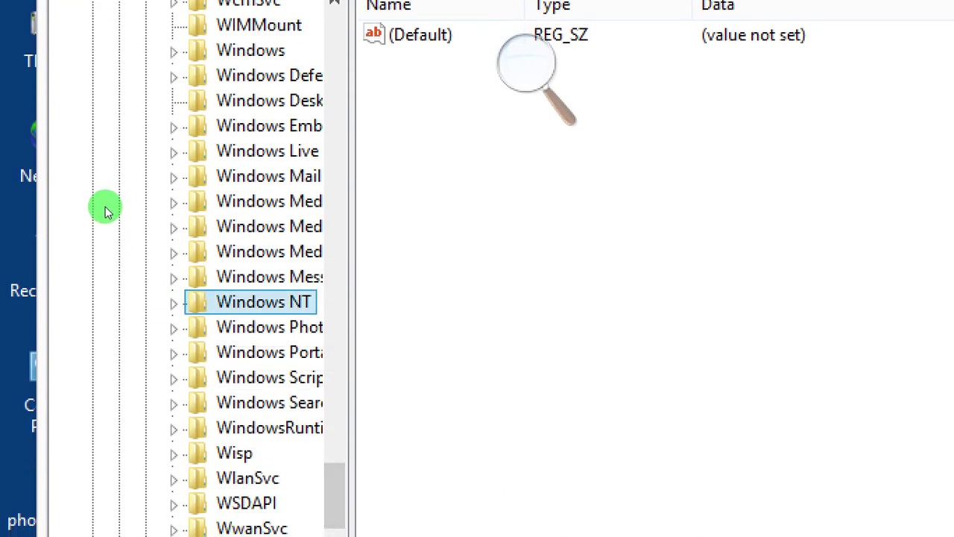
pyautogui.press('Right')
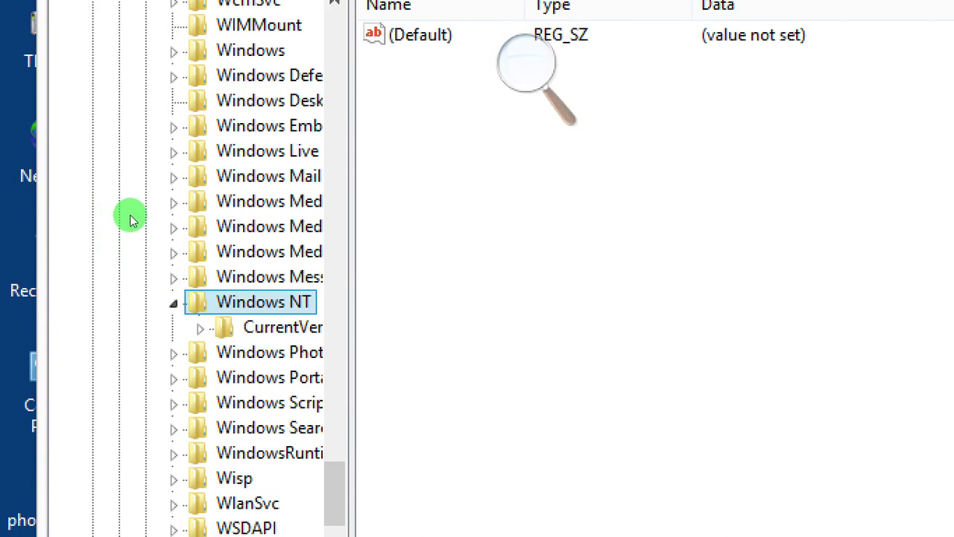
# Step: Expand the CurrentVersion key under Windows NT and open its FontSubstitutes key
pyautogui.press('Down')
pyautogui.press('Right')
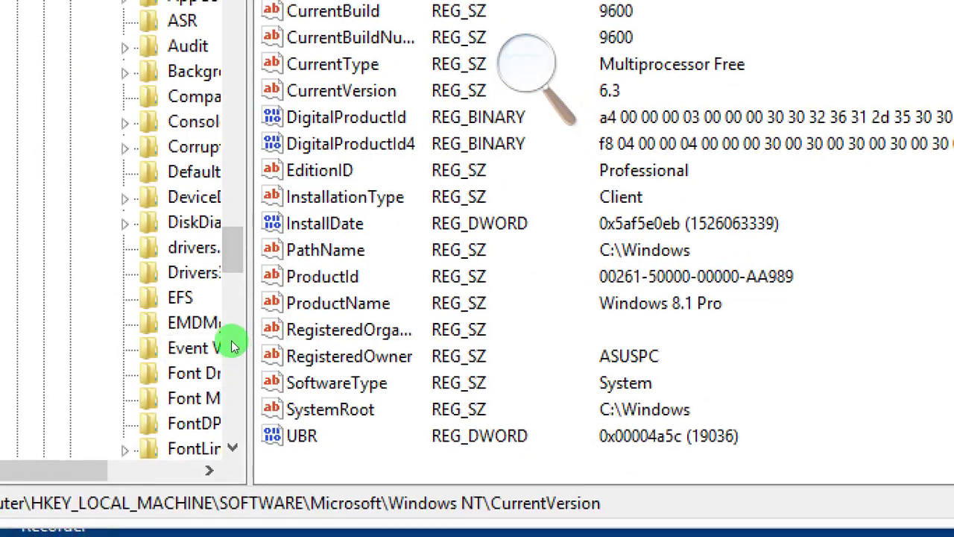
pyautogui.hscroll(3, 186, 458)
pyautogui.hscroll(3, 95, 365)
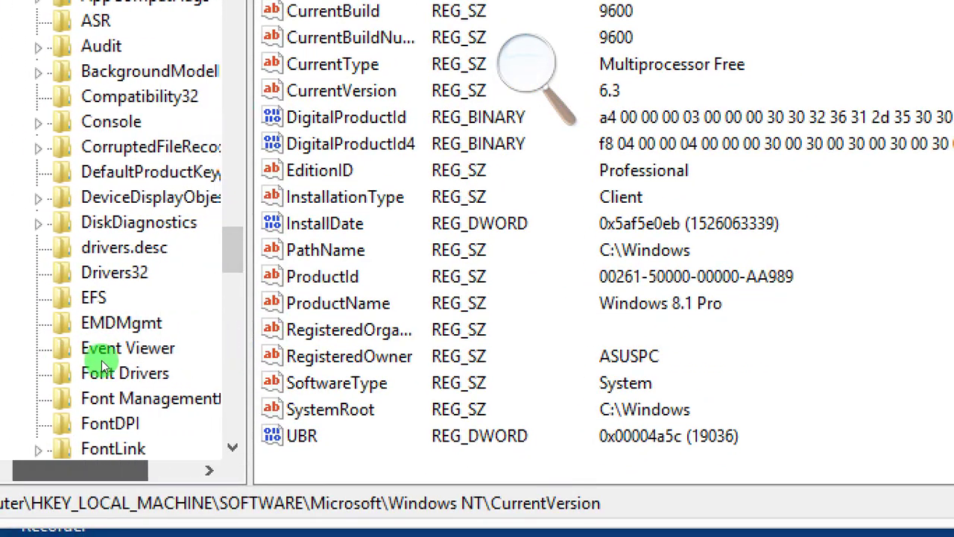
pyautogui.scroll(-3, 164, 251)
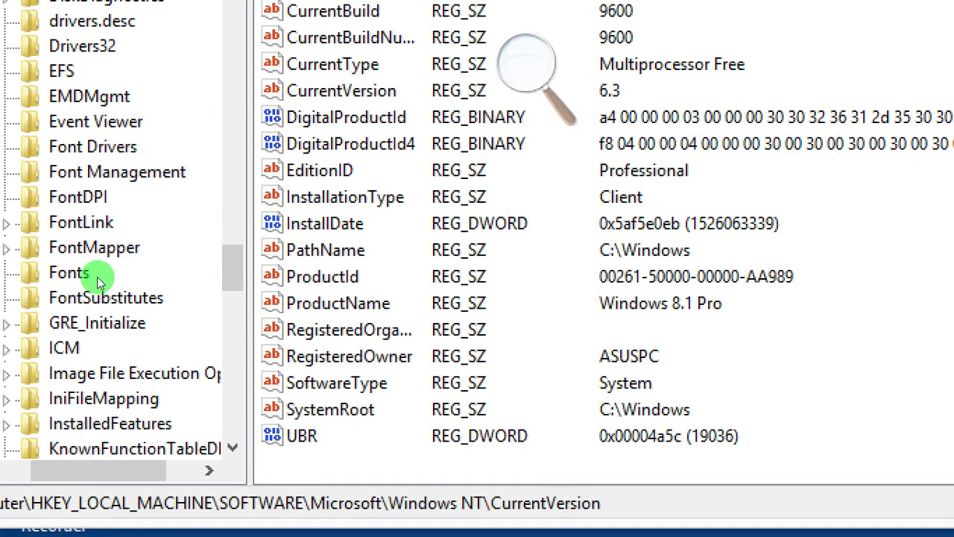
pyautogui.click(100, 294)
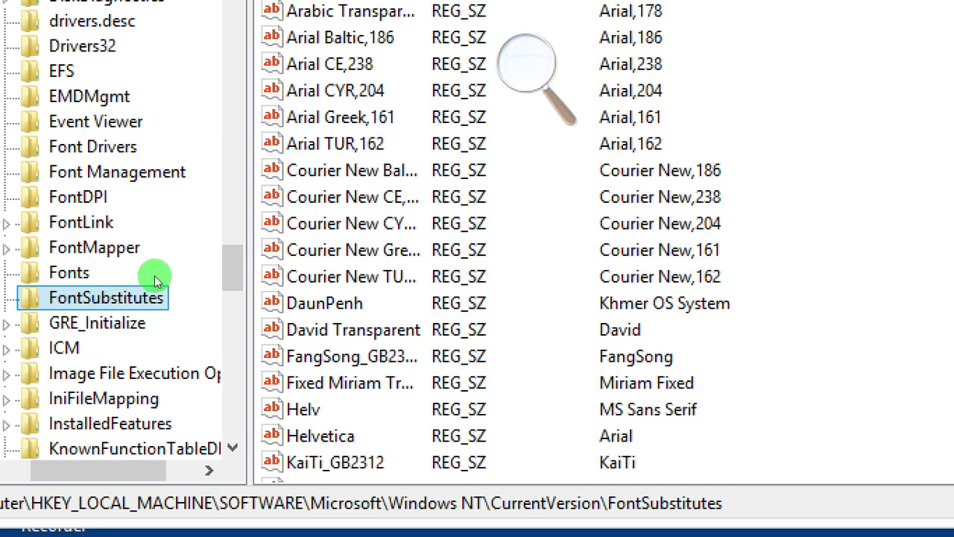
# Step: Select the MS Shell Dlg 2 string value in the FontSubstitutes key
pyautogui.click(350, 274)
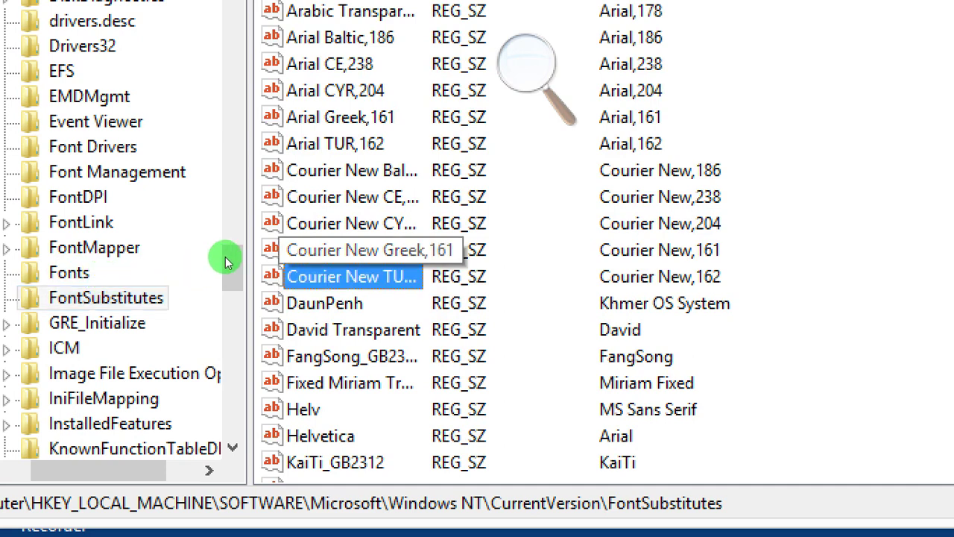
pyautogui.scroll(-3, 227, 261)
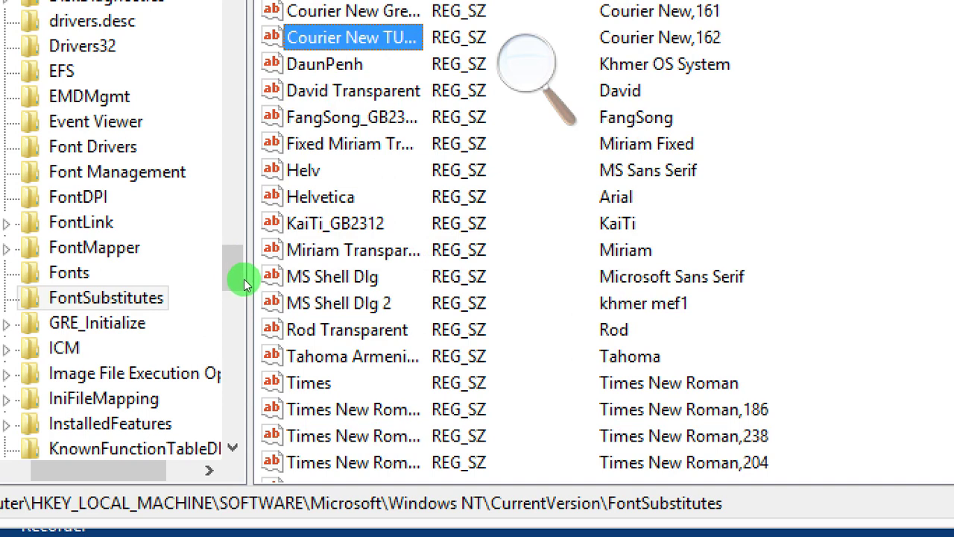
pyautogui.press('m')
pyautogui.press('m')
pyautogui.press('m')
pyautogui.hotkey('shift', 'F10')
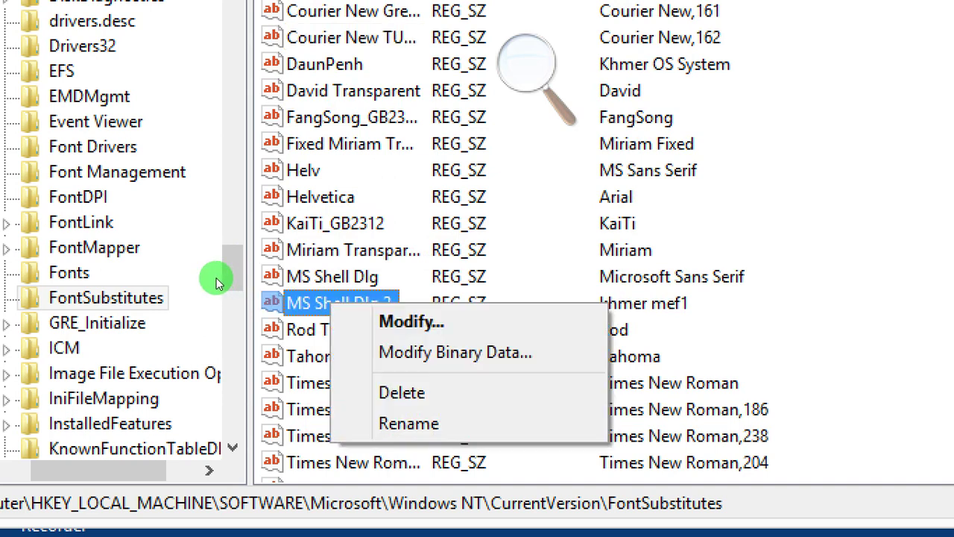
pyautogui.press('Escape')
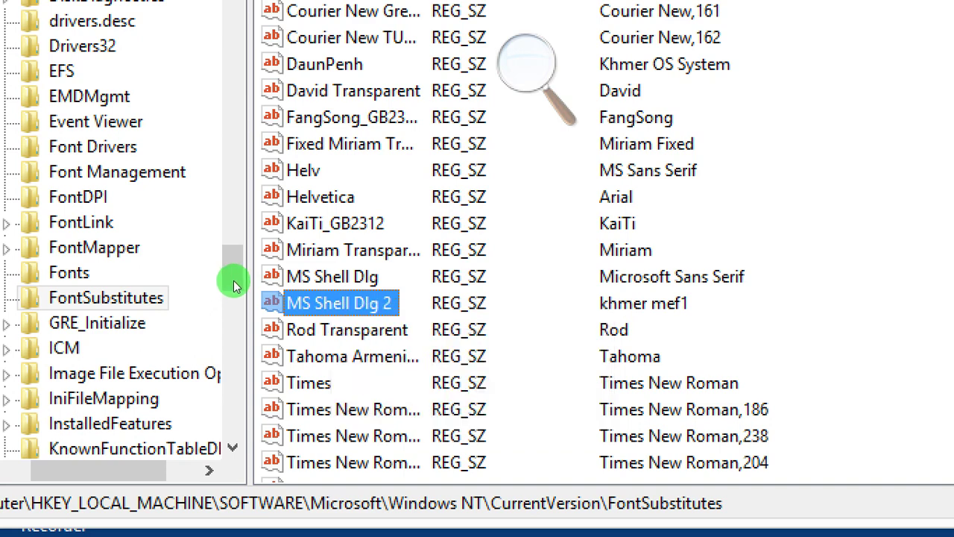
# Step: Set the value data of MS Shell Dlg 2 to khmer mef1, then close the Registry Editor
pyautogui.hotkey('shift', 'F10')
pyautogui.press('Down')
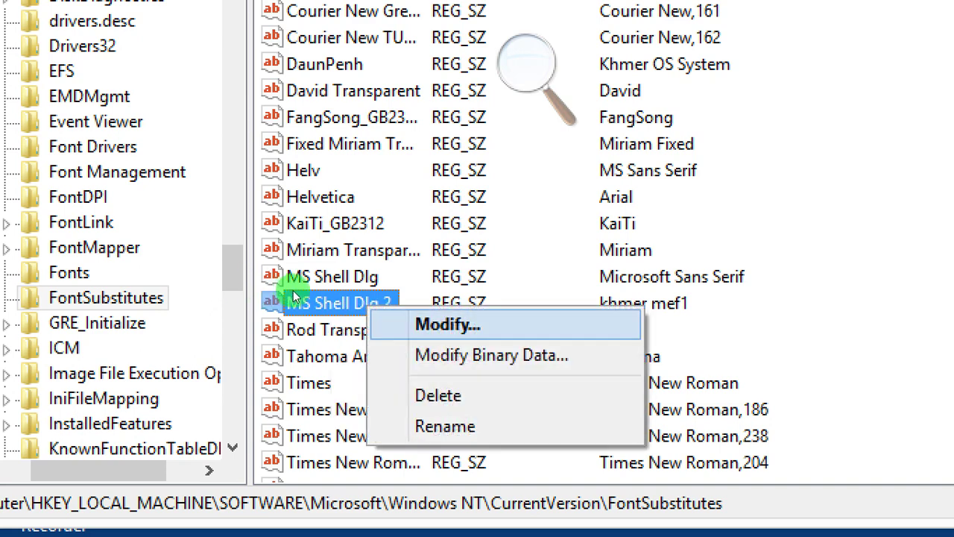
pyautogui.press('Return')
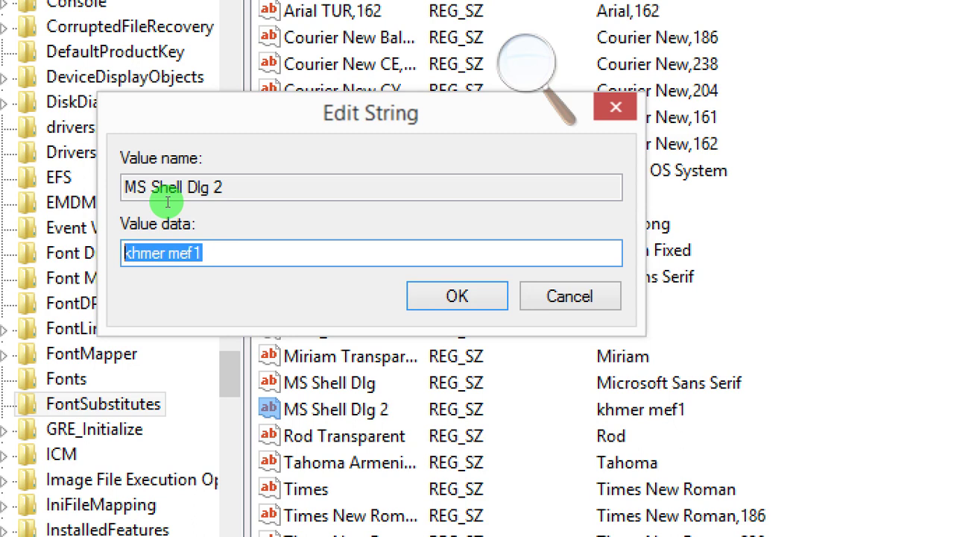
pyautogui.write('កហម')
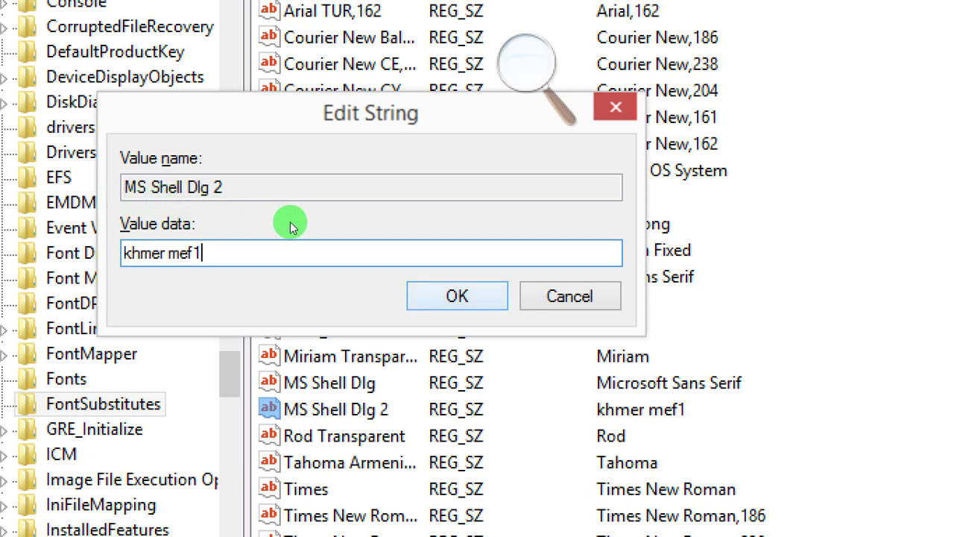
pyautogui.press('Return')
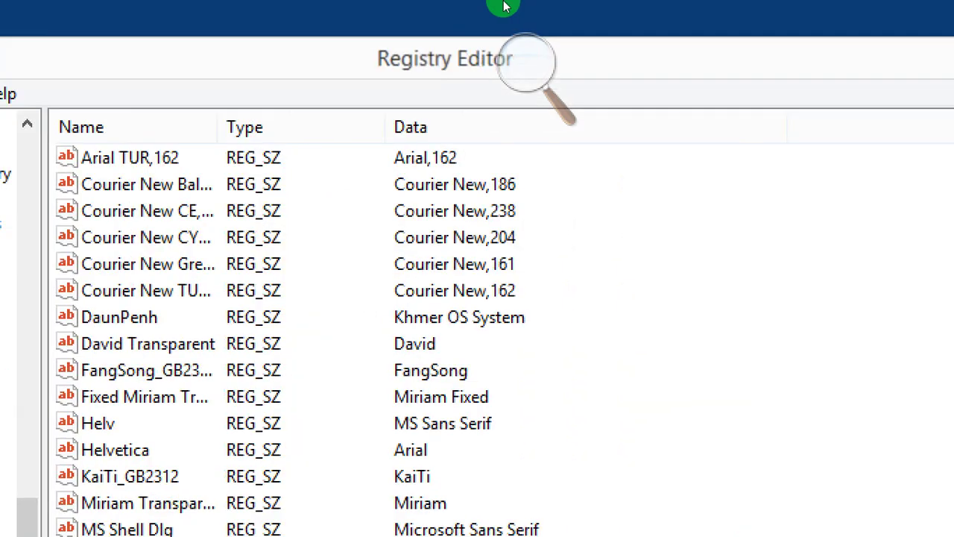
pyautogui.hotkey('alt', 'F4')
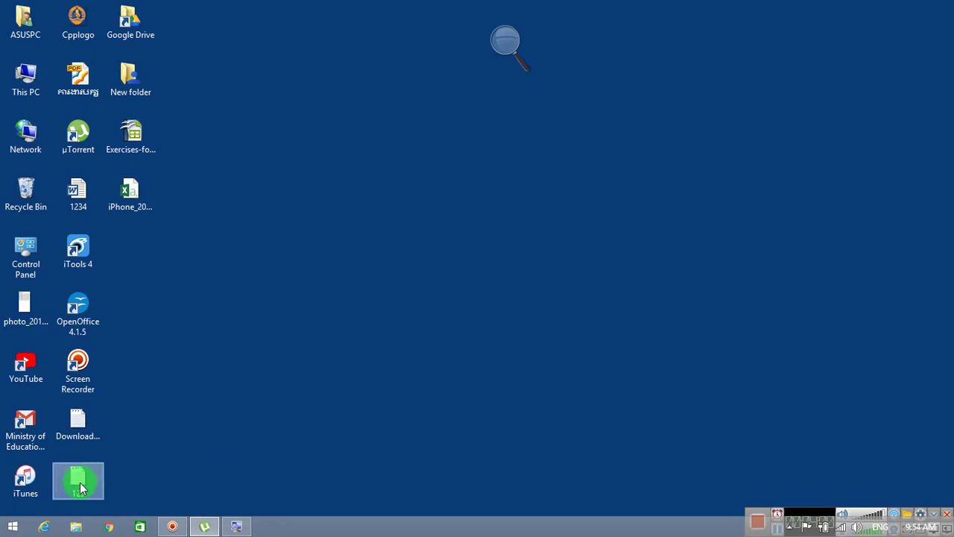
# Step: Launch Telegram and open group chats with Khmer titles to check how the Khmer text displays
pyautogui.click(12, 526)
pyautogui.click(60, 231)
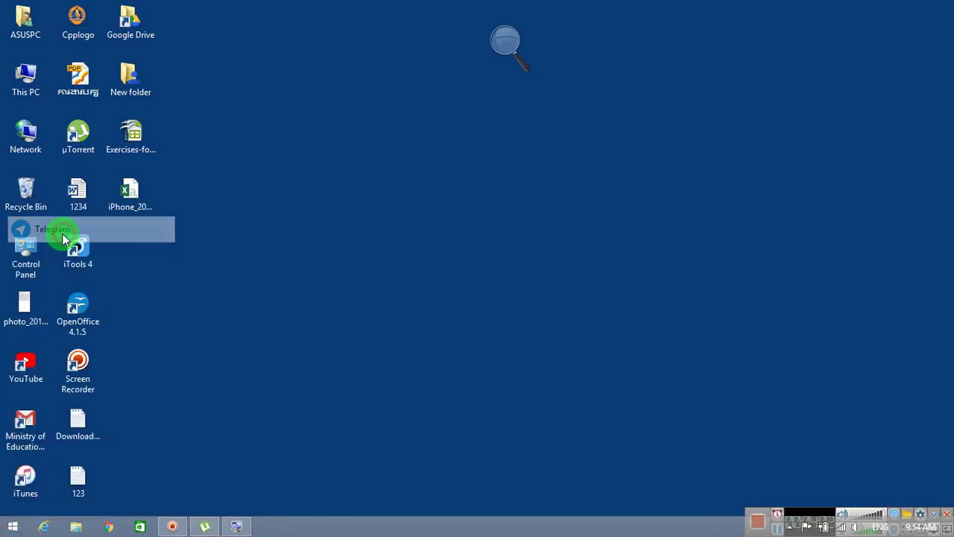
pyautogui.click(279, 219)
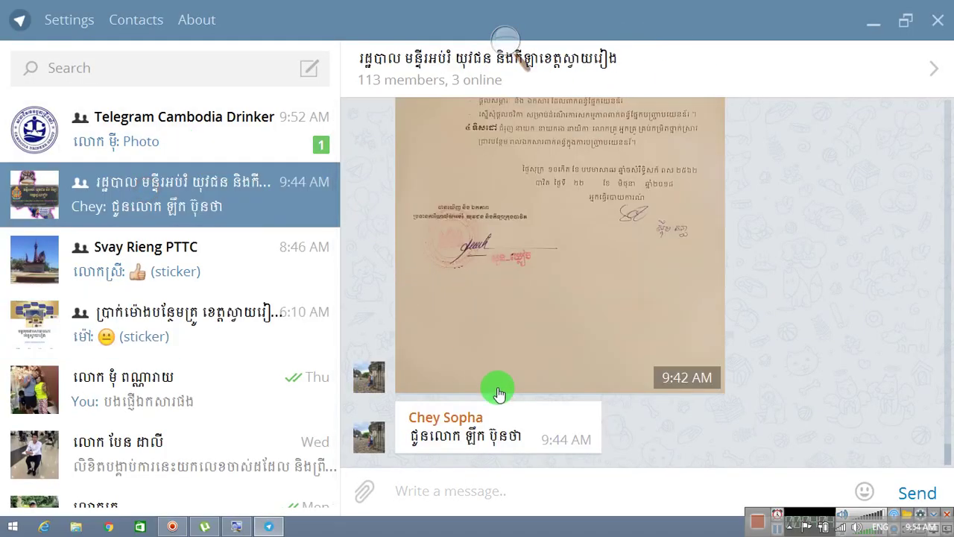
pyautogui.click(145, 321)
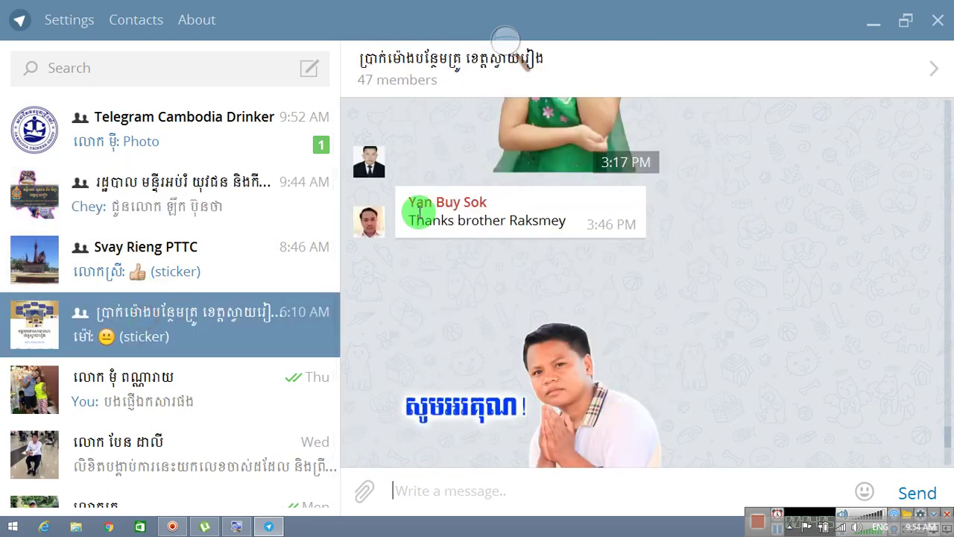